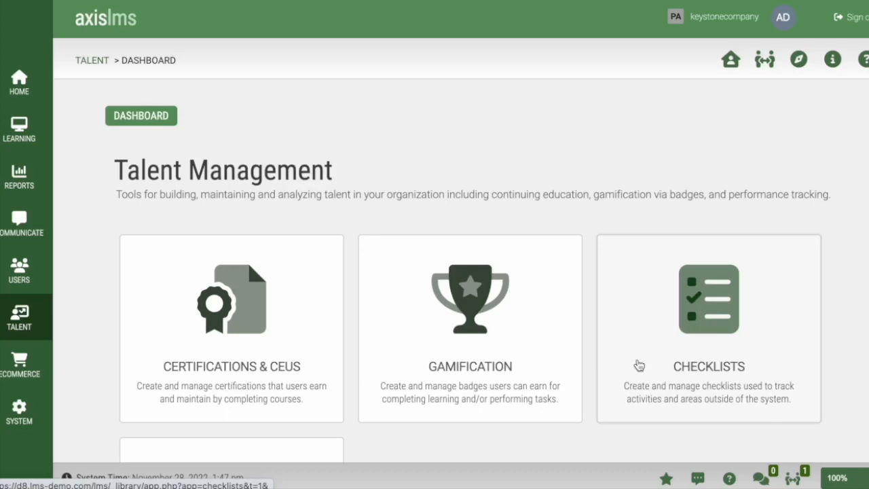
Create a new checklist named "Admin Checklist" in Talent Management
{"action": "left_click", "coordinate": [639, 366]}
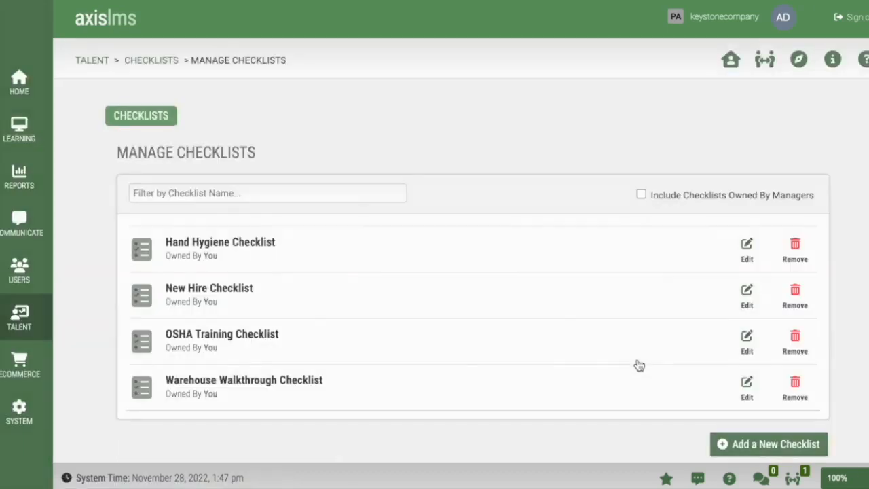
{"action": "left_click", "coordinate": [764, 444]}
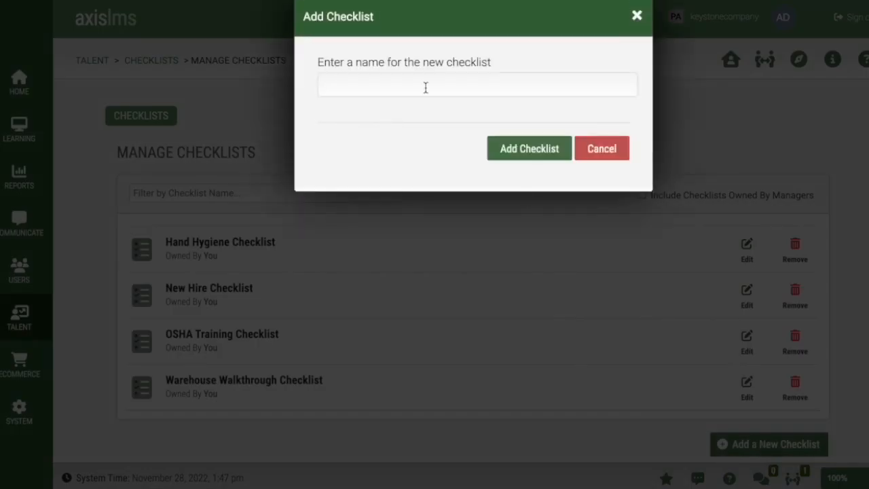
{"action": "type", "text": "Admin Checklist"}
{"action": "left_click", "coordinate": [535, 150]}
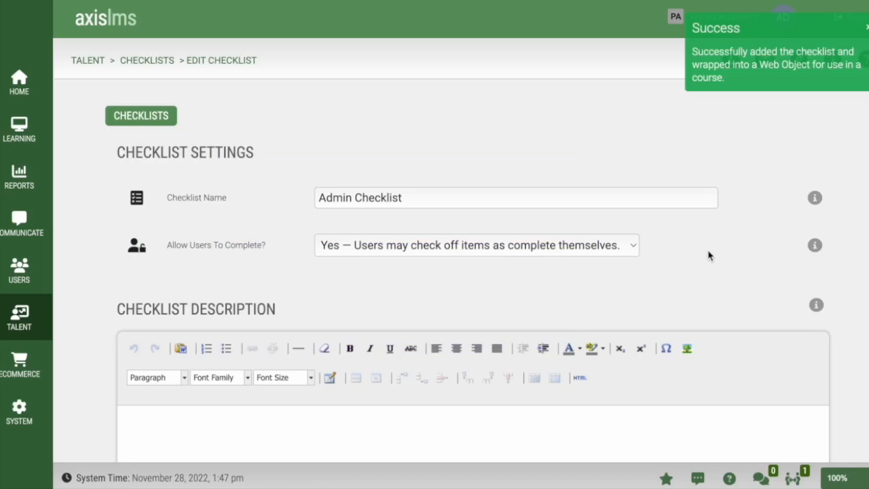
Set Allow Users To Complete to "Yes — Users may check off items as complete themselves."
{"action": "scroll", "coordinate": [708, 256], "scroll_direction": "down", "scroll_amount": 1}
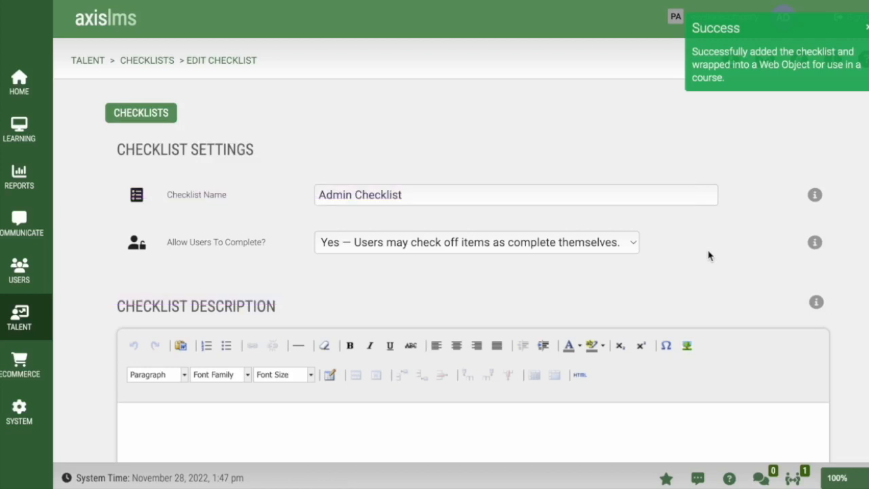
{"action": "scroll", "coordinate": [679, 245], "scroll_direction": "down", "scroll_amount": 1}
{"action": "left_click", "coordinate": [635, 228]}
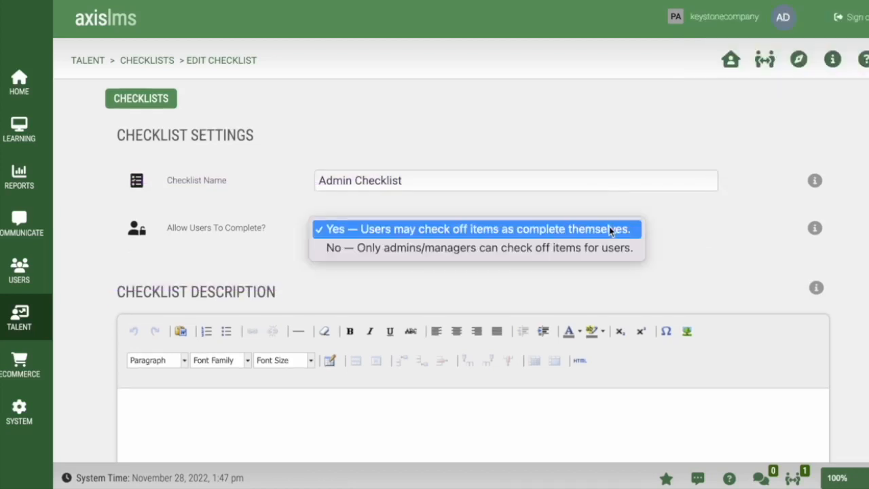
{"action": "left_click", "coordinate": [564, 229]}
Add the checklist item "Signed into the Admin Interface"
{"action": "scroll", "coordinate": [666, 275], "scroll_direction": "down", "scroll_amount": 5}
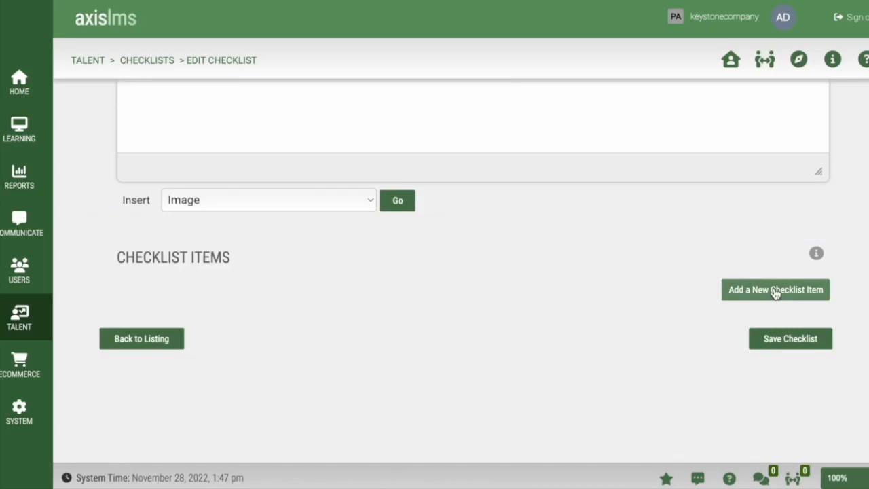
{"action": "left_click", "coordinate": [775, 291]}
{"action": "type", "text": "Signed into the Admin Interface"}
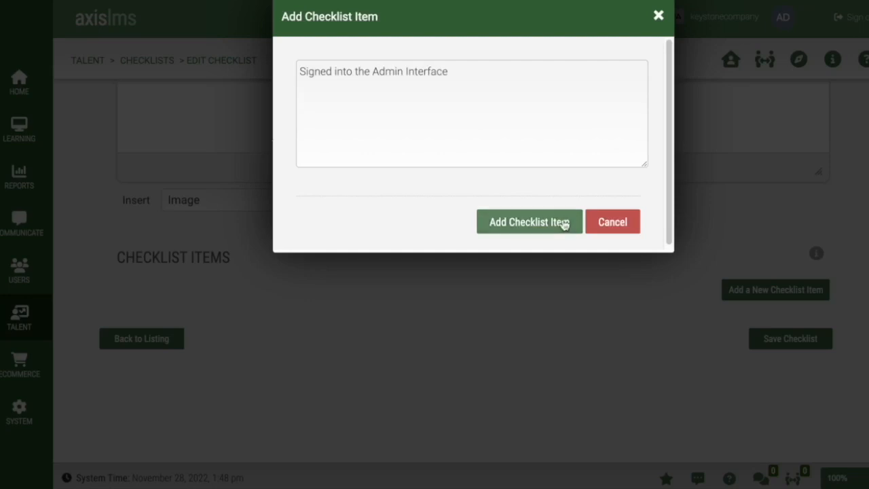
{"action": "left_click", "coordinate": [564, 222]}
Add the checklist item "Used the Key Icon to login as a User"
{"action": "left_click", "coordinate": [766, 339]}
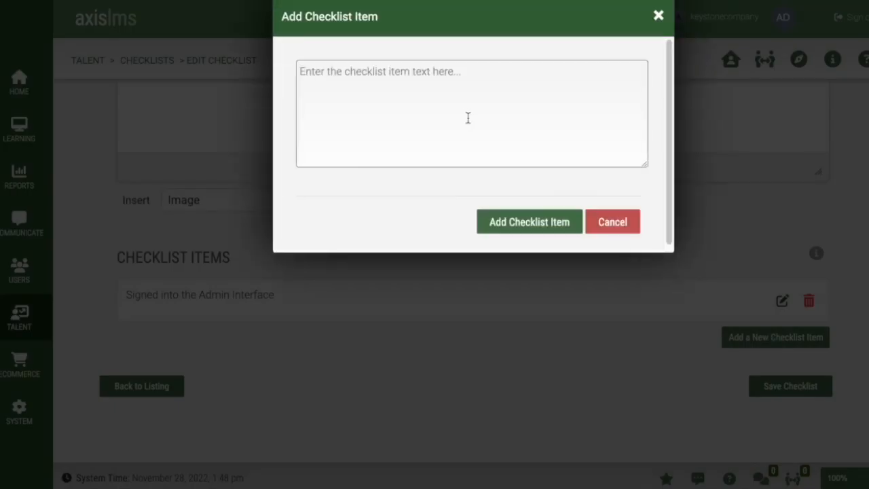
{"action": "type", "text": "Used the Key Icon to ligin"}
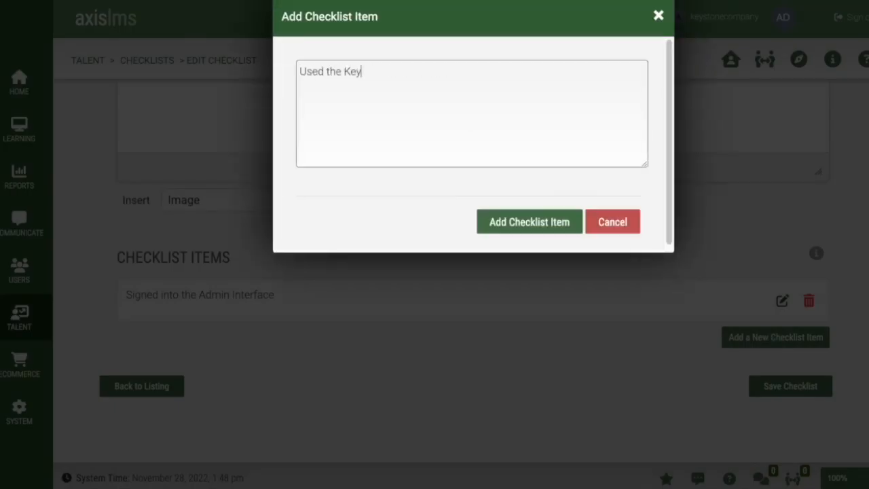
{"action": "key", "text": "BackSpace"}
{"action": "key", "text": "BackSpace"}
{"action": "key", "text": "BackSpace"}
{"action": "key", "text": "BackSpace"}
{"action": "type", "text": "ogin as a us"}
{"action": "key", "text": "BackSpace"}
{"action": "key", "text": "BackSpace"}
{"action": "type", "text": "User"}
{"action": "left_click", "coordinate": [543, 222]}
Add the checklist items "Created a Course" and "Added Content to a Course"
{"action": "left_click", "coordinate": [776, 384]}
{"action": "type", "text": "Created a Course"}
{"action": "left_click", "coordinate": [543, 224]}
{"action": "left_click", "coordinate": [753, 434]}
{"action": "type", "text": "Added Content to a Course"}
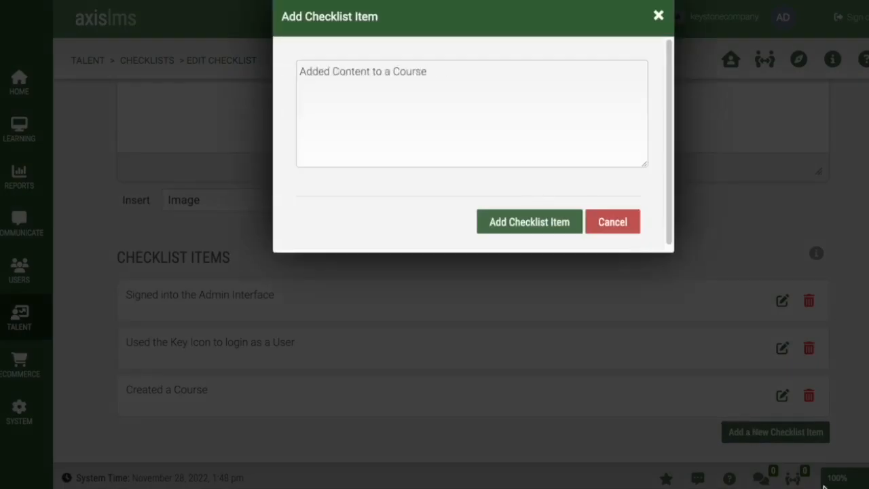
{"action": "left_click", "coordinate": [543, 224]}
Add the checklist items "Branded the System" and "Added a Helpdesk Support Ticket"
{"action": "scroll", "coordinate": [747, 391], "scroll_direction": "down", "scroll_amount": 3}
{"action": "left_click", "coordinate": [779, 290]}
{"action": "type", "text": "Branded the System"}
{"action": "left_click", "coordinate": [569, 227]}
{"action": "left_click", "coordinate": [776, 336]}
{"action": "type", "text": "Added a Helpdesk Support Ticket"}
{"action": "left_click", "coordinate": [530, 224]}
Add the item "Reached out to the Account Representative" and save the checklist
{"action": "left_click", "coordinate": [768, 386]}
{"action": "type", "text": "Reached out to the Account Representa"}
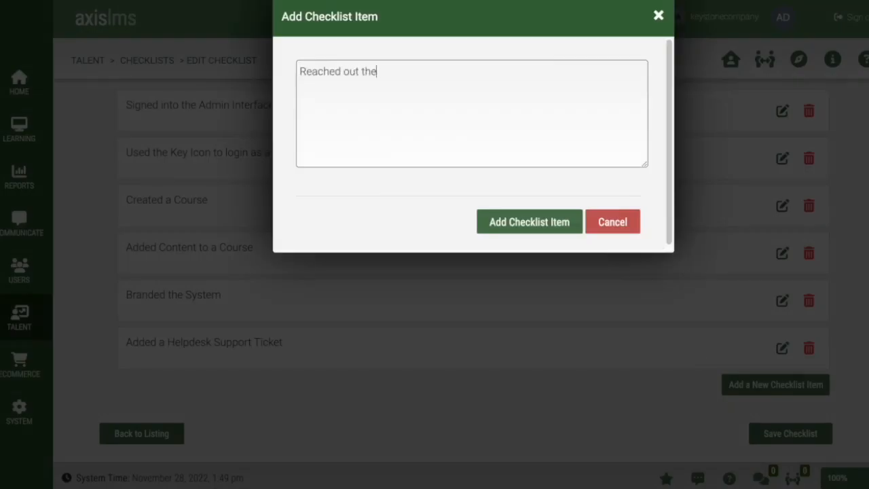
{"action": "type", "text": "tive"}
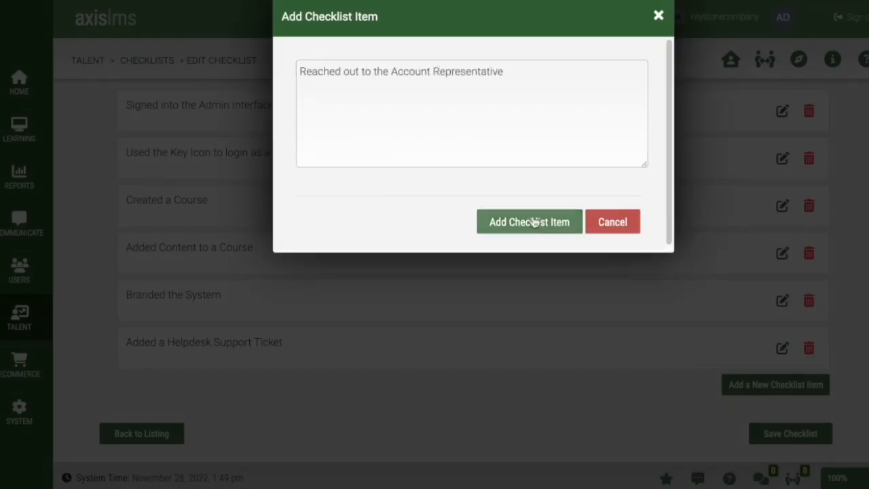
{"action": "left_click", "coordinate": [528, 221]}
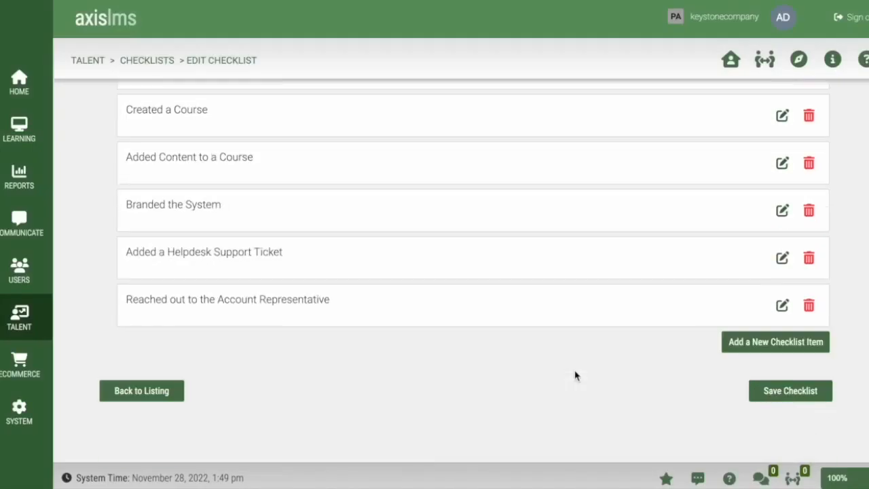
{"action": "left_click", "coordinate": [778, 397]}
{"action": "scroll", "coordinate": [102, 292], "scroll_direction": "down", "scroll_amount": 1}
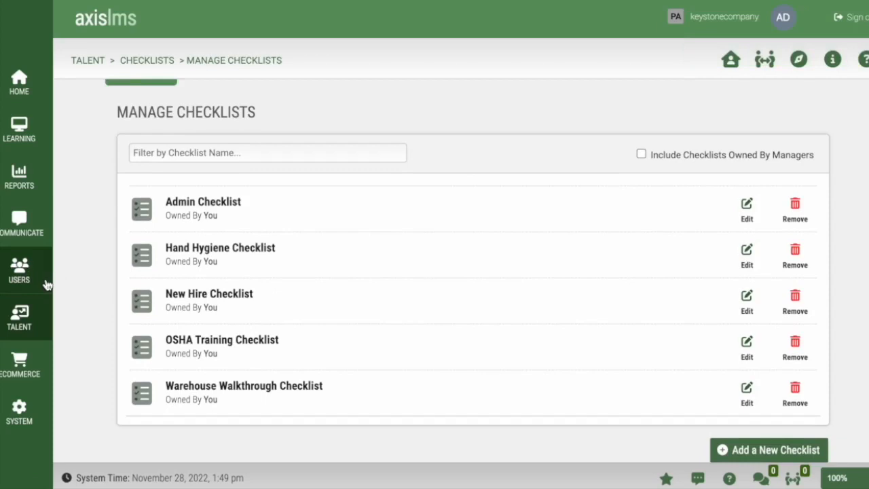
Find the employee by first name among the active users and open their checklist management
{"action": "left_click", "coordinate": [44, 284]}
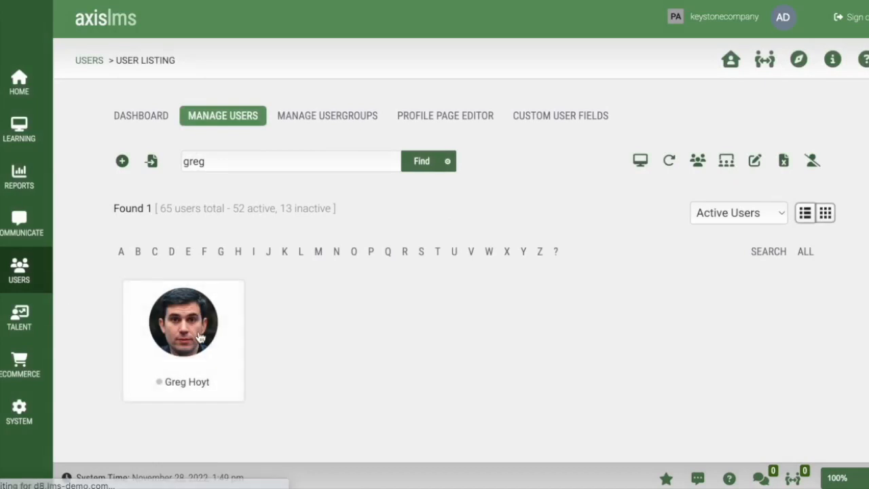
{"action": "type", "text": "checklist"}
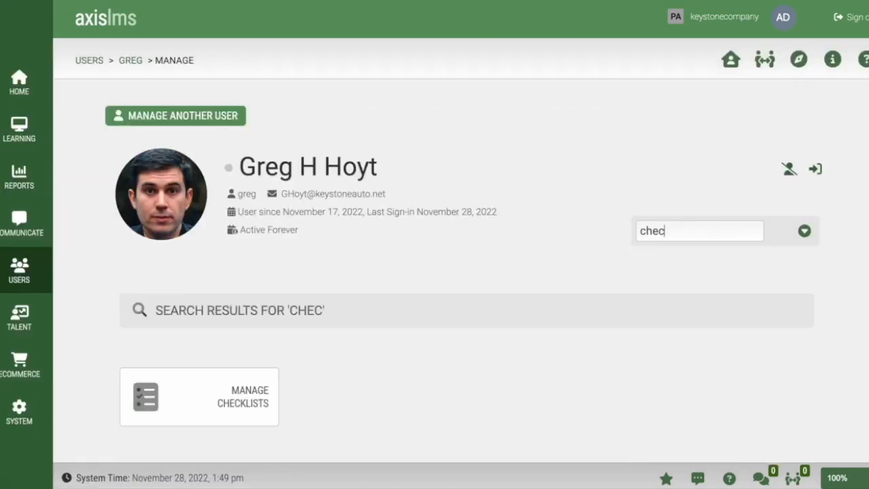
{"action": "left_click", "coordinate": [209, 403]}
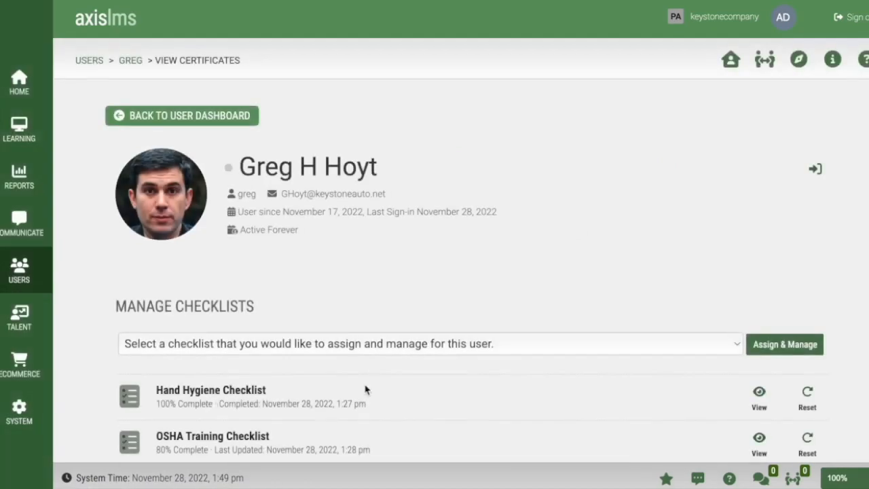
Assign the Admin Checklist to this user and open it for managing
{"action": "scroll", "coordinate": [385, 387], "scroll_direction": "down", "scroll_amount": 2}
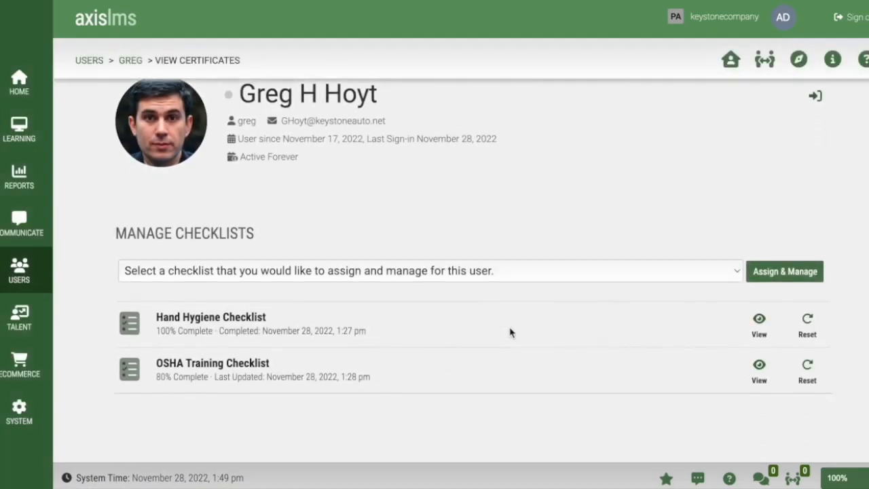
{"action": "left_click", "coordinate": [734, 273]}
{"action": "left_click", "coordinate": [734, 272]}
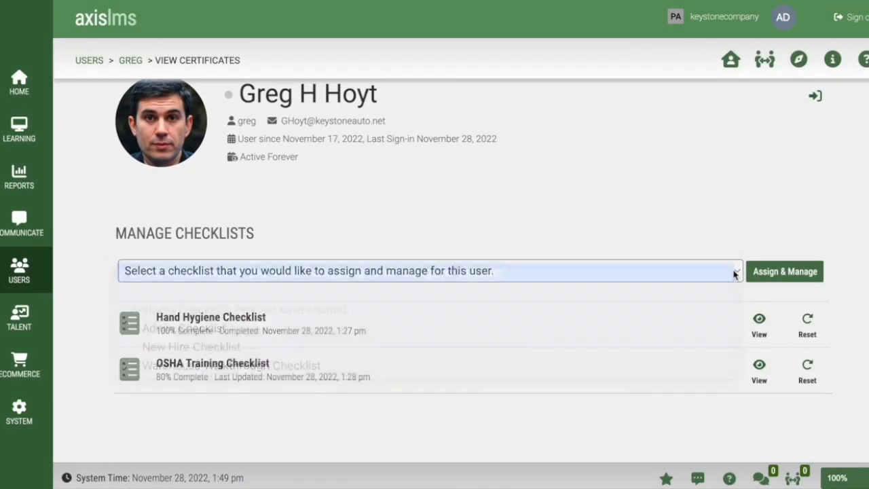
{"action": "left_click", "coordinate": [733, 272]}
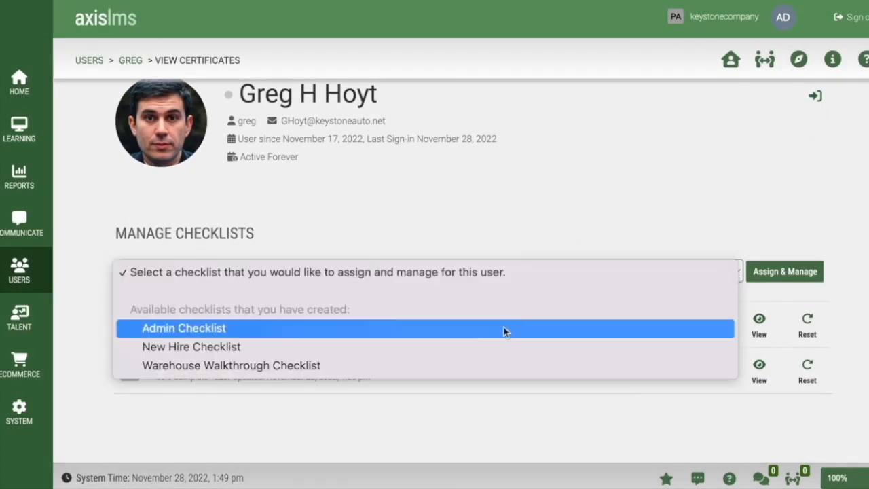
{"action": "left_click", "coordinate": [467, 332]}
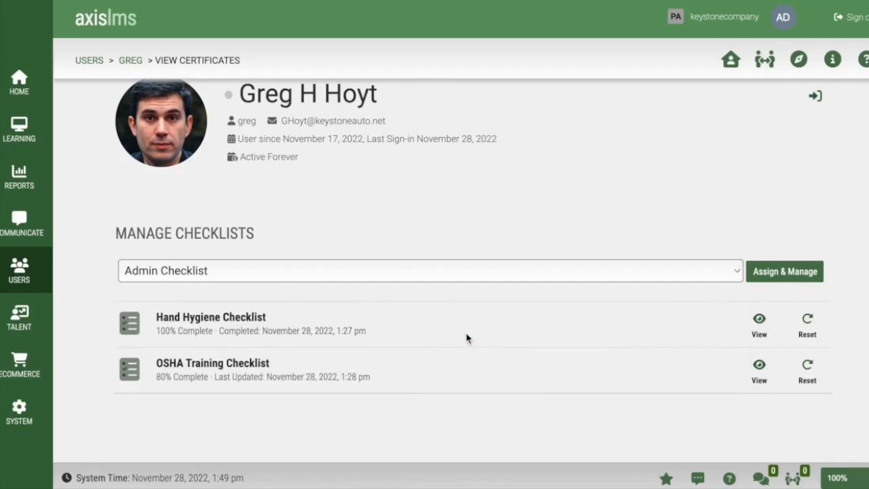
{"action": "left_click", "coordinate": [786, 271]}
Mark the first four items, from "Signed into the Admin Interface" to "Added Content to a Course", complete and save the user's checklist
{"action": "scroll", "coordinate": [525, 303], "scroll_direction": "down", "scroll_amount": 3}
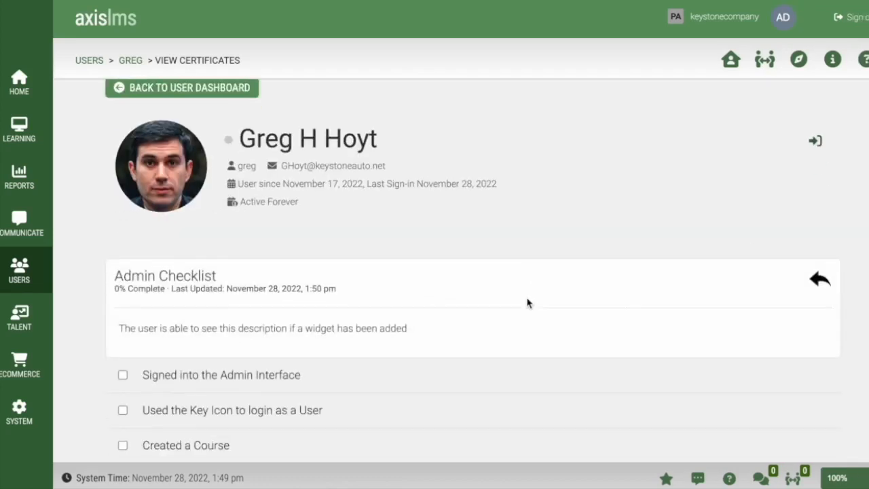
{"action": "left_click", "coordinate": [123, 211]}
{"action": "left_click", "coordinate": [123, 246]}
{"action": "left_click", "coordinate": [123, 280]}
{"action": "left_click", "coordinate": [123, 316]}
{"action": "scroll", "coordinate": [570, 358], "scroll_direction": "down", "scroll_amount": 1}
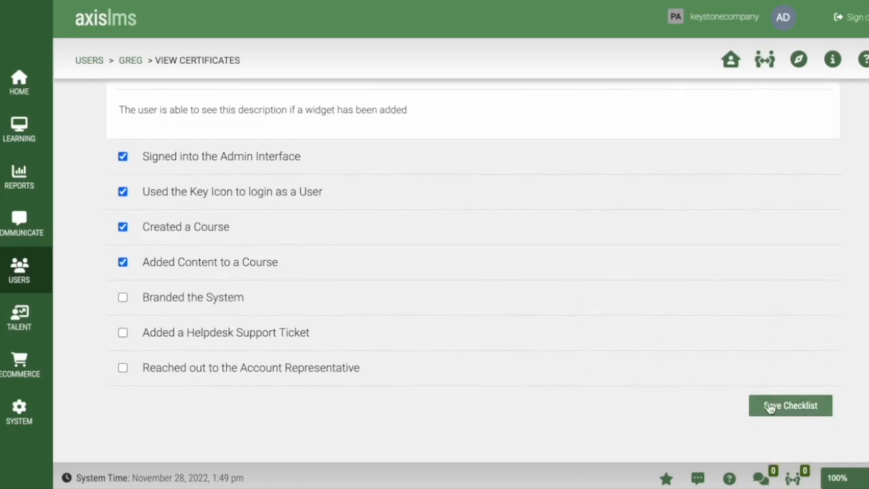
{"action": "left_click", "coordinate": [771, 407]}
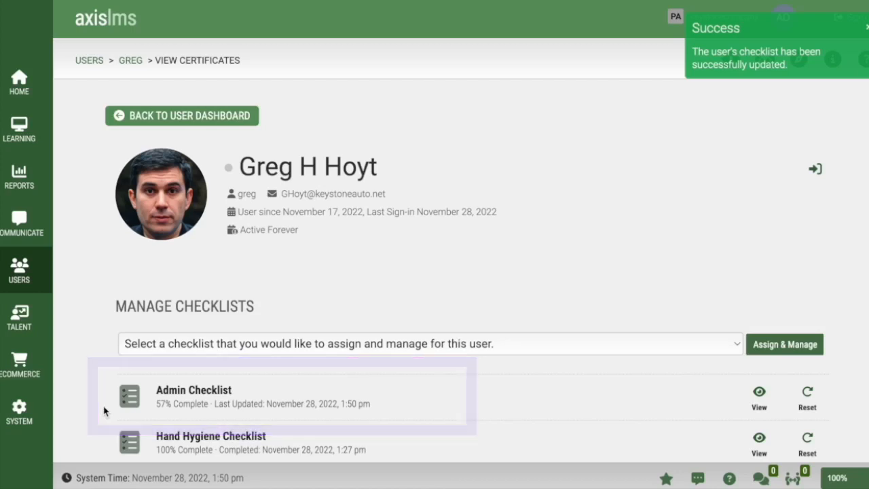
Open the page editor of the Learning Portal website in the system's site design settings
{"action": "scroll", "coordinate": [105, 411], "scroll_direction": "down", "scroll_amount": 2}
{"action": "scroll", "coordinate": [105, 411], "scroll_direction": "down", "scroll_amount": 1}
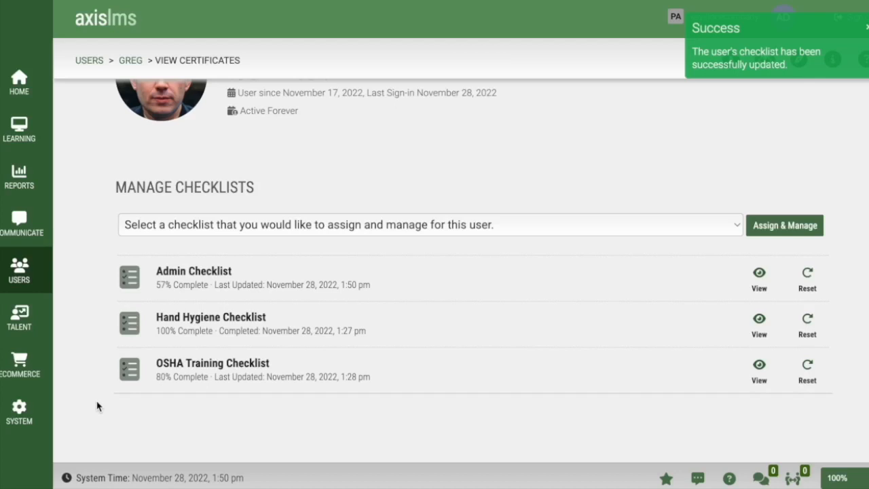
{"action": "left_click", "coordinate": [39, 417]}
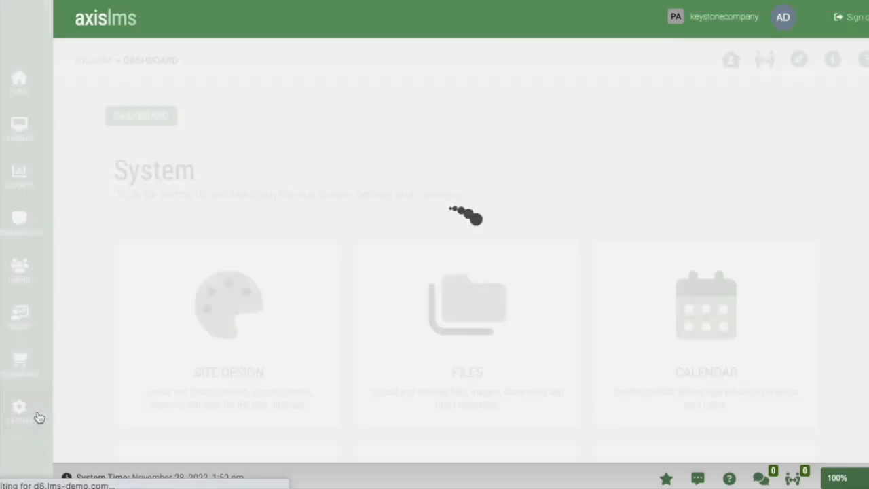
{"action": "left_click", "coordinate": [325, 376]}
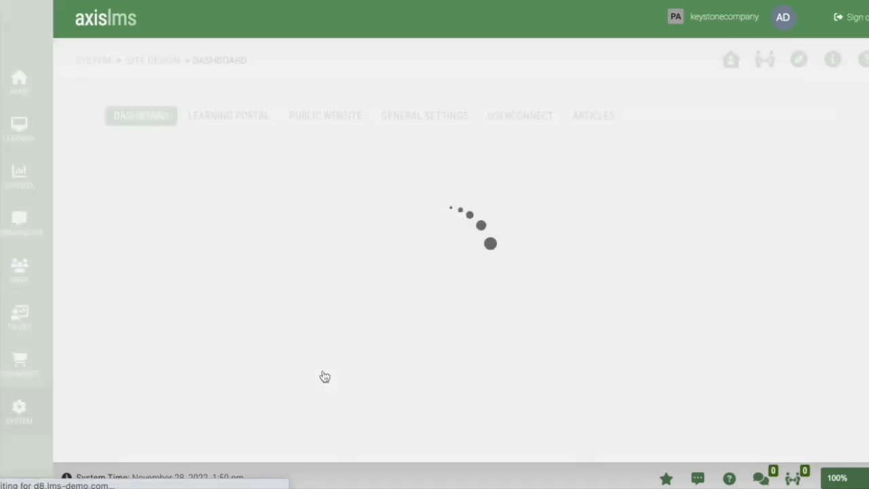
{"action": "left_click", "coordinate": [323, 361]}
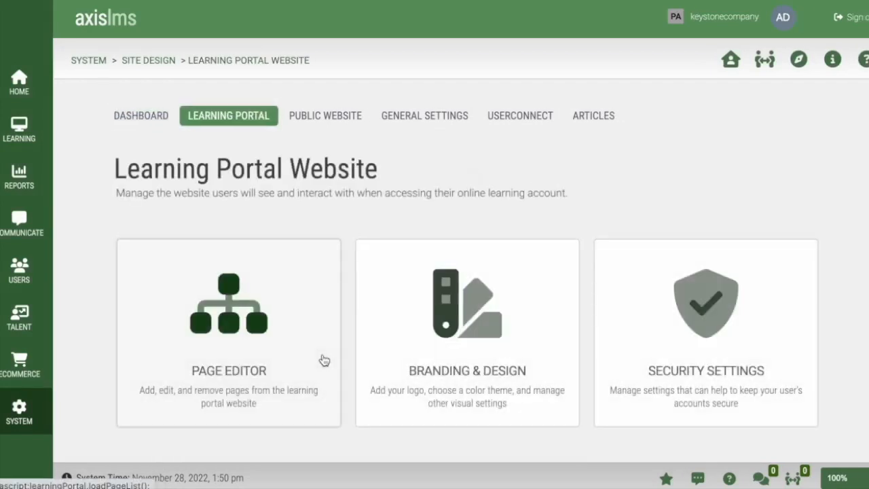
{"action": "left_click", "coordinate": [324, 360]}
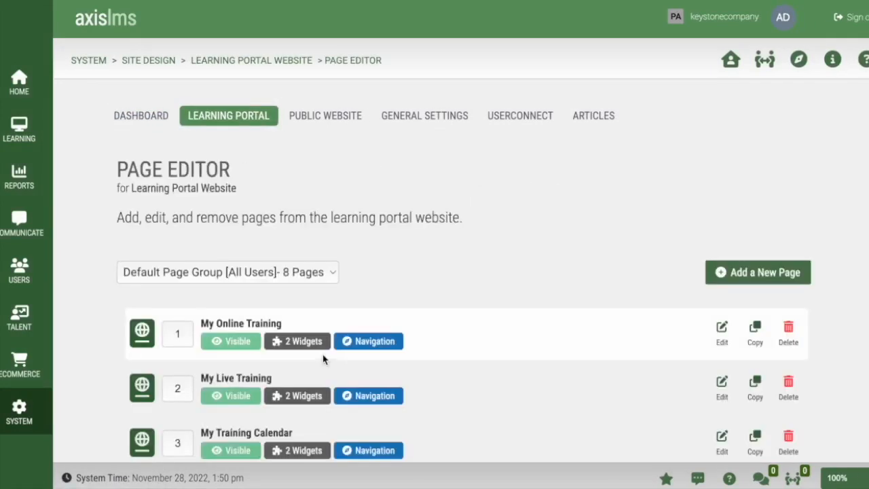
Copy the My Online Training page as a new page named "checklist page"
{"action": "left_click", "coordinate": [756, 333]}
{"action": "type", "text": "checklist page"}
{"action": "left_click", "coordinate": [623, 95]}
Edit the page "checklist page" and add the Checklist widget to it
{"action": "scroll", "coordinate": [546, 343], "scroll_direction": "down", "scroll_amount": 5}
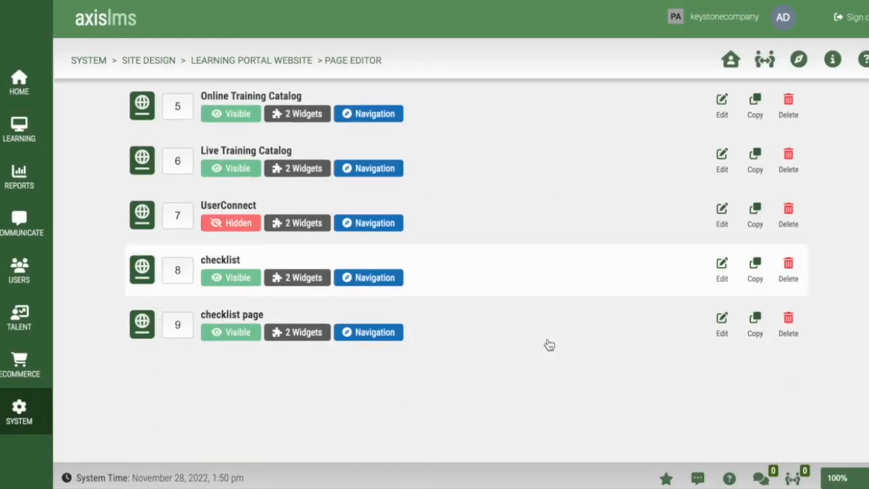
{"action": "left_click", "coordinate": [710, 326]}
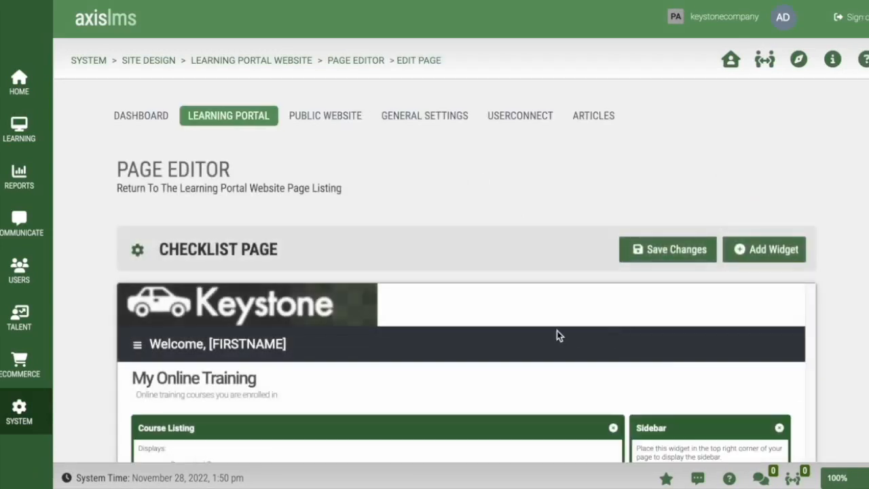
{"action": "left_click", "coordinate": [761, 258]}
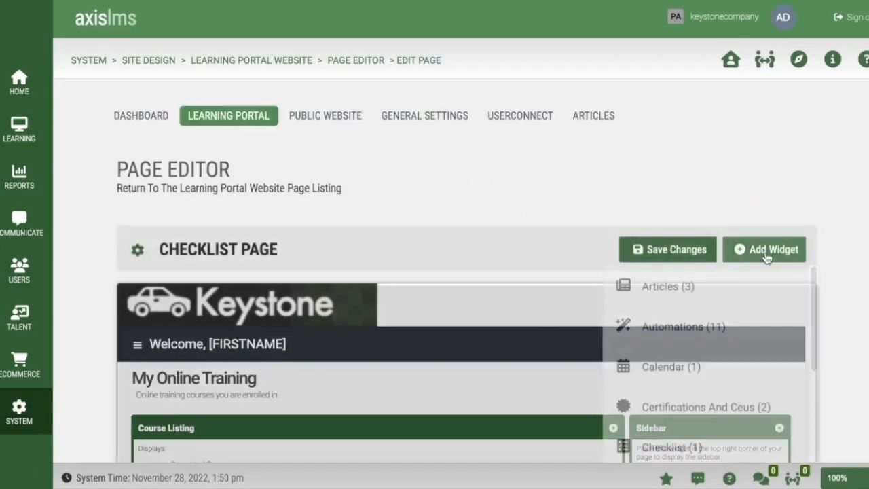
{"action": "scroll", "coordinate": [731, 359], "scroll_direction": "down", "scroll_amount": 1}
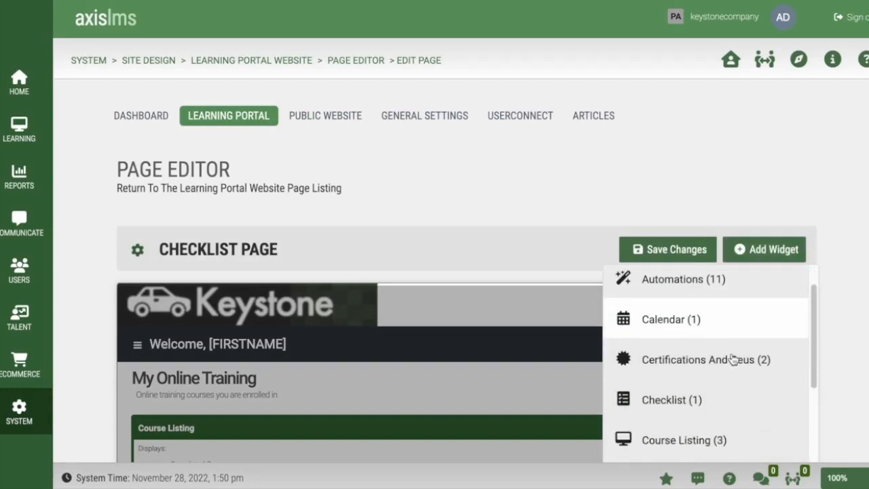
{"action": "left_click", "coordinate": [676, 393]}
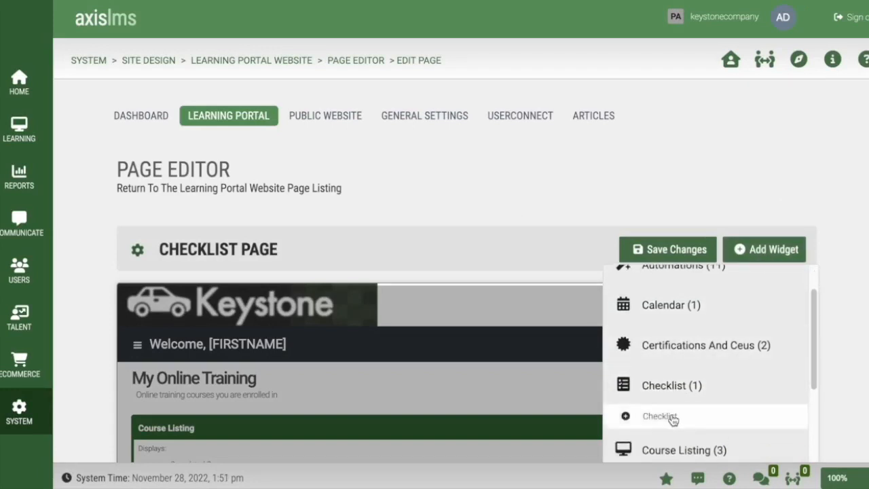
{"action": "left_click", "coordinate": [660, 417]}
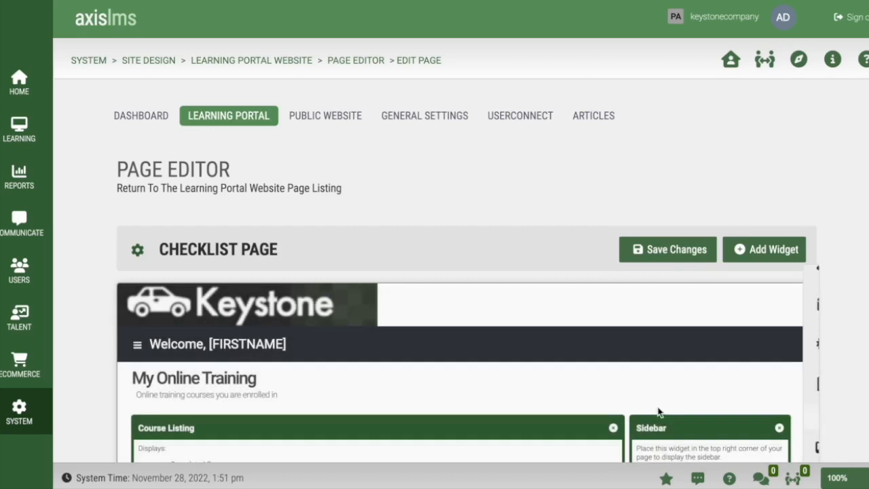
Remove the Course Listing widget from the checklist page
{"action": "scroll", "coordinate": [576, 350], "scroll_direction": "down", "scroll_amount": 2}
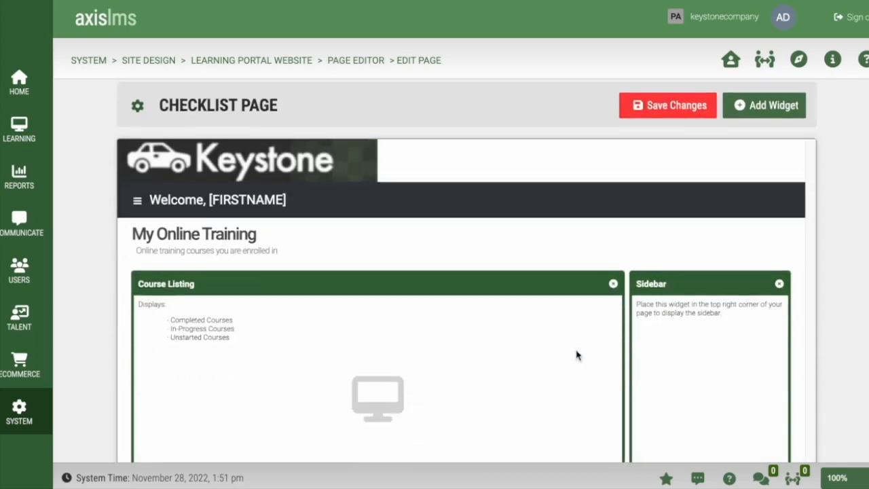
{"action": "left_click", "coordinate": [614, 284]}
Set the Checklist widget to display the Admin Checklist and save the page changes
{"action": "scroll", "coordinate": [532, 329], "scroll_direction": "down", "scroll_amount": 1}
{"action": "scroll", "coordinate": [532, 328], "scroll_direction": "down", "scroll_amount": 1}
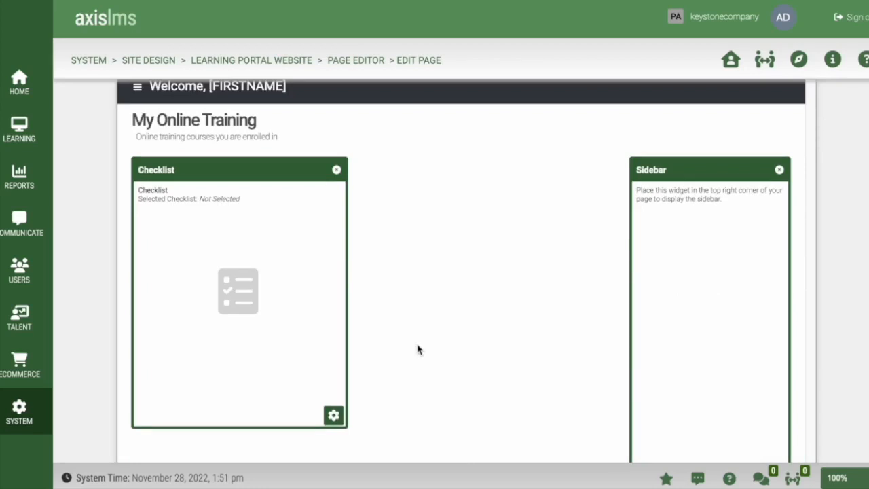
{"action": "left_click", "coordinate": [334, 415]}
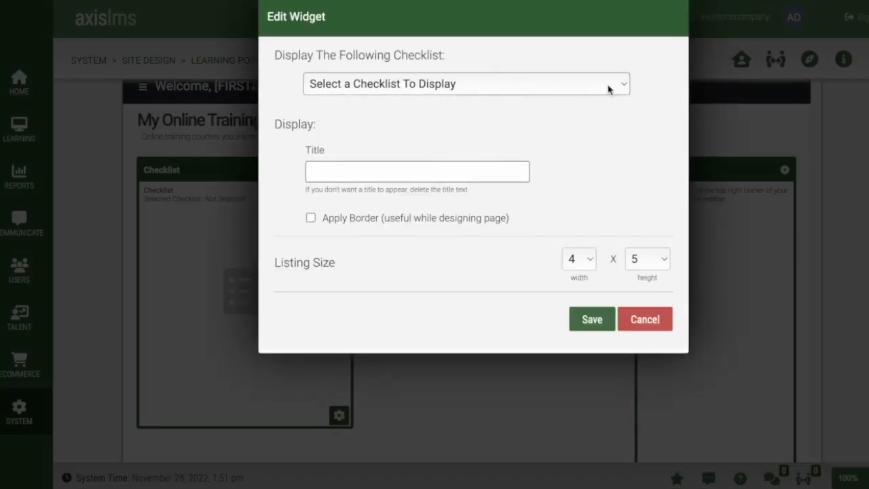
{"action": "left_click", "coordinate": [624, 84]}
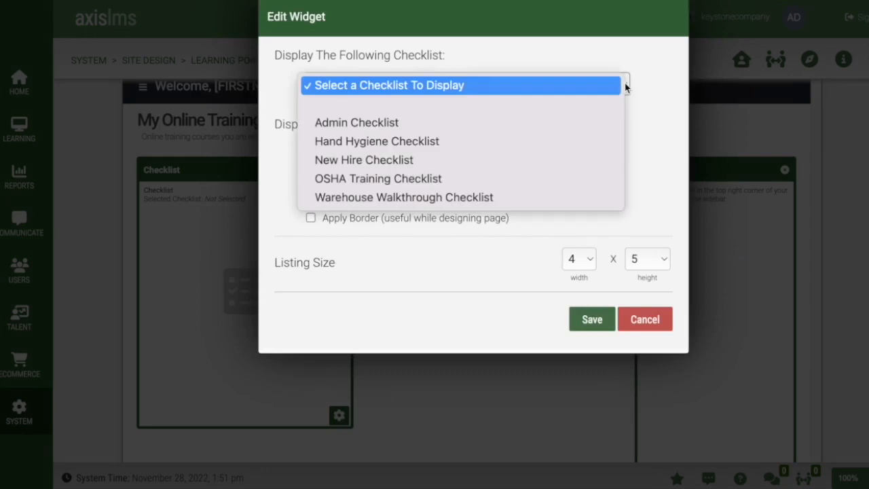
{"action": "left_click", "coordinate": [499, 122]}
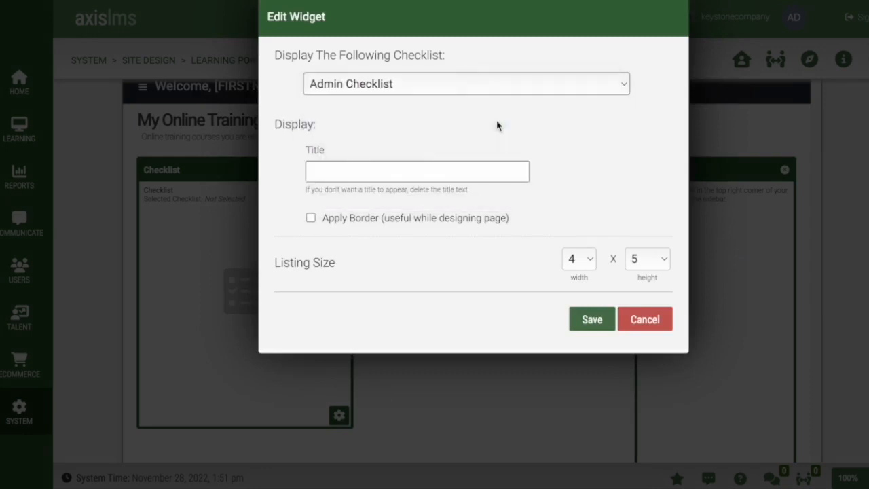
{"action": "left_click", "coordinate": [592, 322]}
{"action": "left_click", "coordinate": [659, 137]}
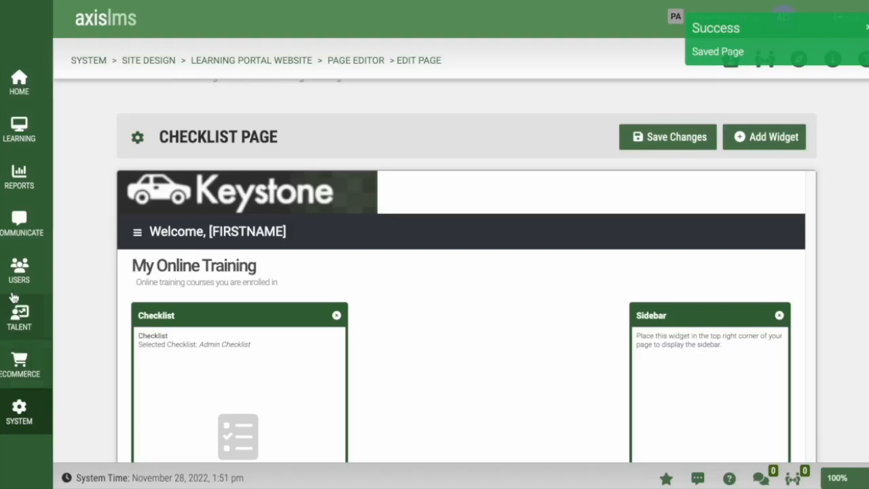
Return to the user's management page and sign in to the learning portal as that user
{"action": "left_click", "coordinate": [19, 272]}
{"action": "left_click", "coordinate": [186, 347]}
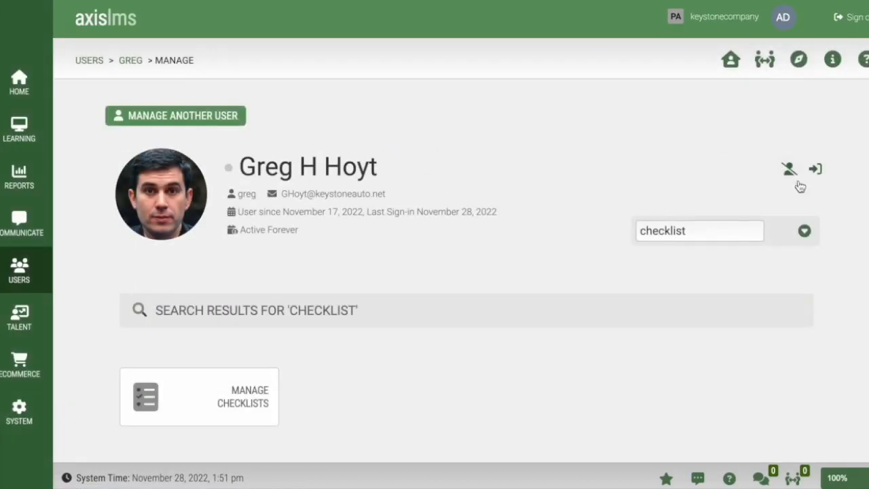
{"action": "left_click", "coordinate": [815, 169]}
Open "checklist page" in the user's portal and mark "Branded the System" and "Added a Helpdesk Support Ticket" complete
{"action": "scroll", "coordinate": [735, 186], "scroll_direction": "down", "scroll_amount": 5}
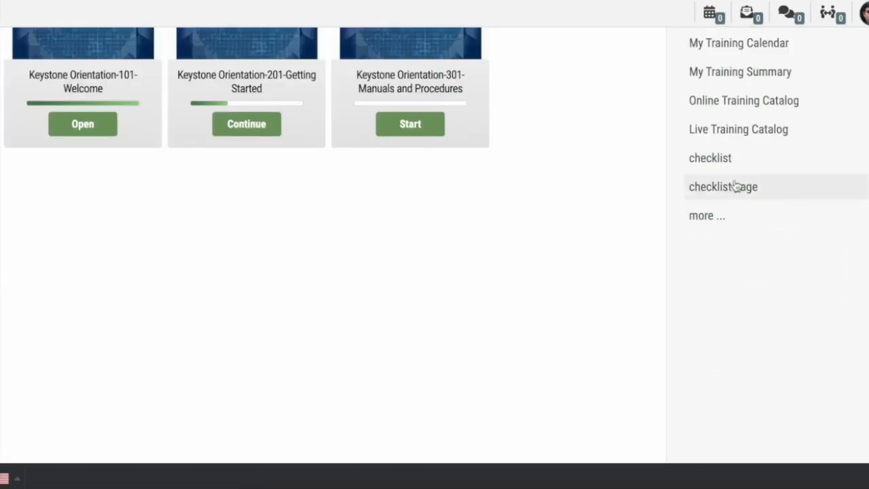
{"action": "left_click", "coordinate": [735, 186]}
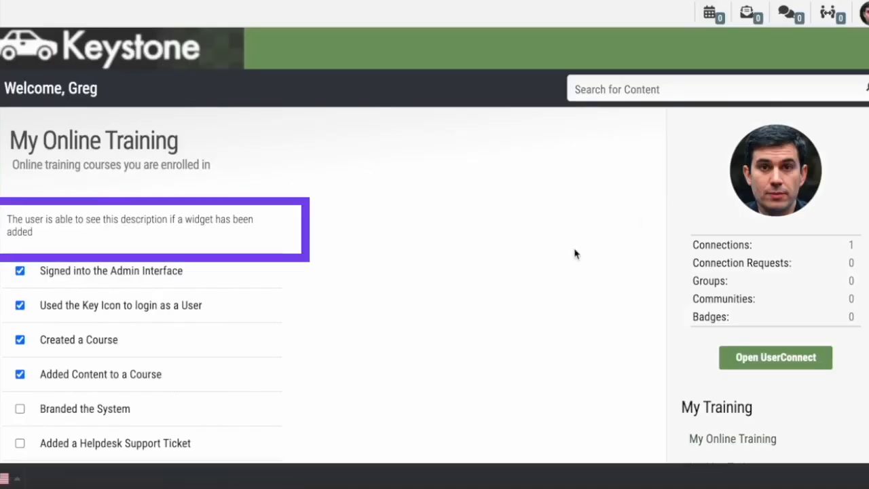
{"action": "scroll", "coordinate": [489, 338], "scroll_direction": "down", "scroll_amount": 2}
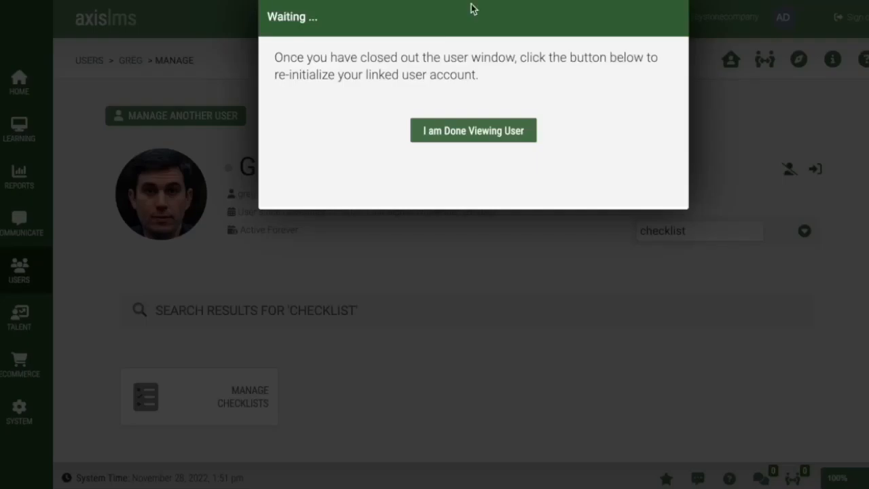
End the user viewing session and open the user's Admin Checklist from their managed checklists to review the marked items
{"action": "left_click", "coordinate": [485, 131]}
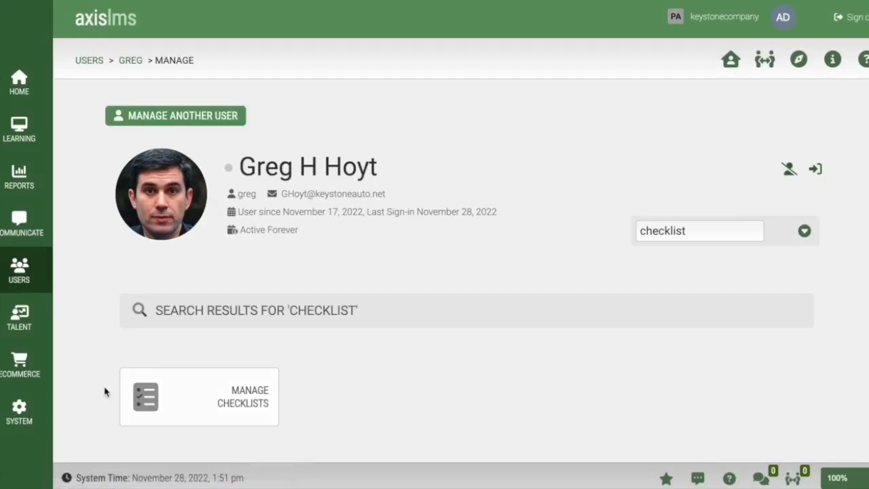
{"action": "left_click", "coordinate": [201, 406]}
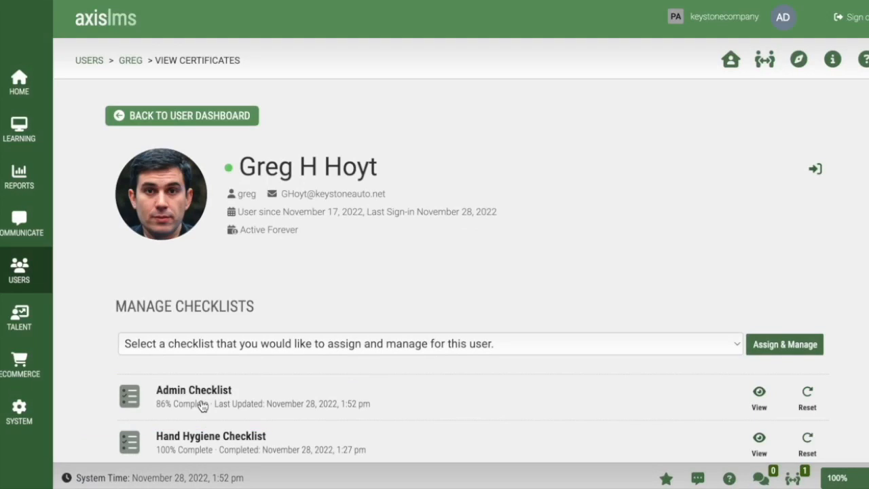
{"action": "scroll", "coordinate": [96, 387], "scroll_direction": "down", "scroll_amount": 1}
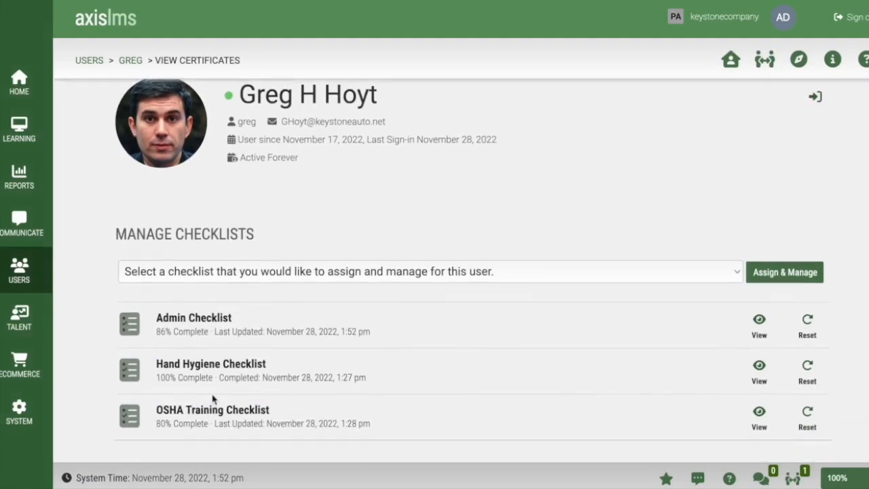
{"action": "left_click", "coordinate": [760, 326]}
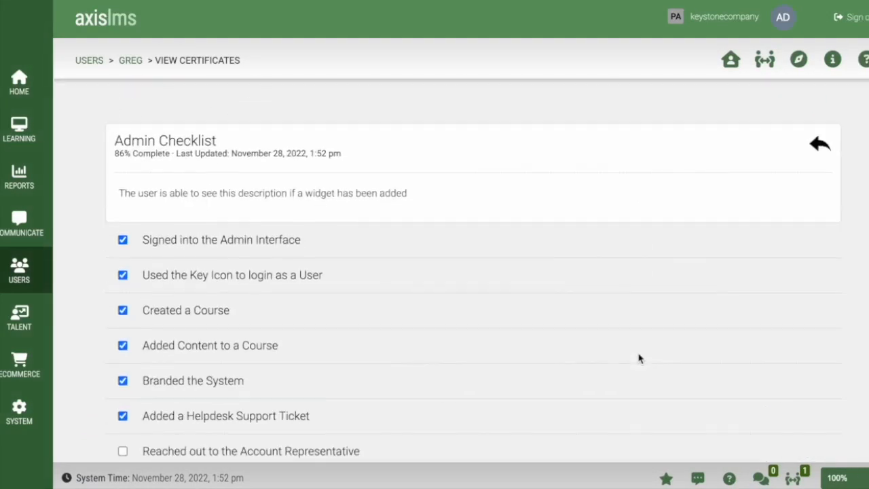
{"action": "scroll", "coordinate": [639, 359], "scroll_direction": "up", "scroll_amount": 2}
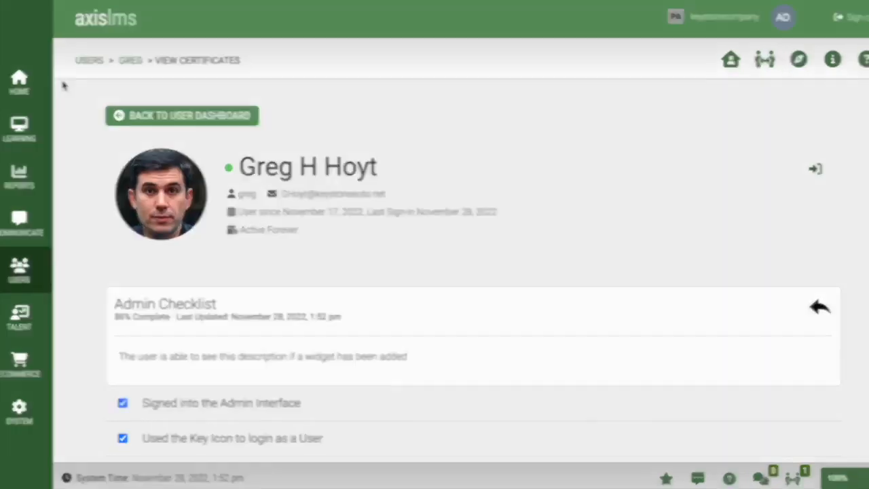